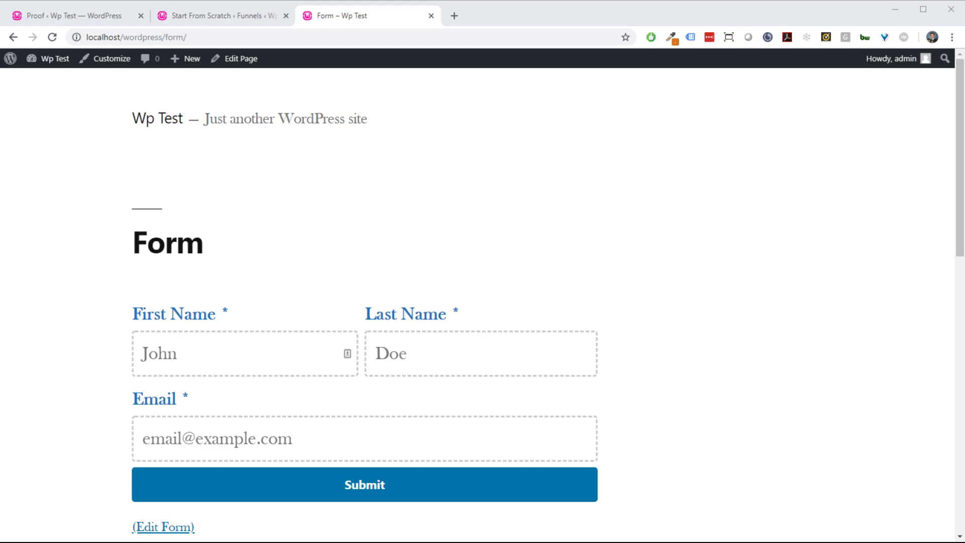
Autofill the form with a saved contact's name and e-mail, submit it, and return to the funnel.
{"action": "key", "text": "alt+Tab"}
{"action": "key", "text": "shift+Tab"}
{"action": "left_click", "coordinate": [648, 297]}
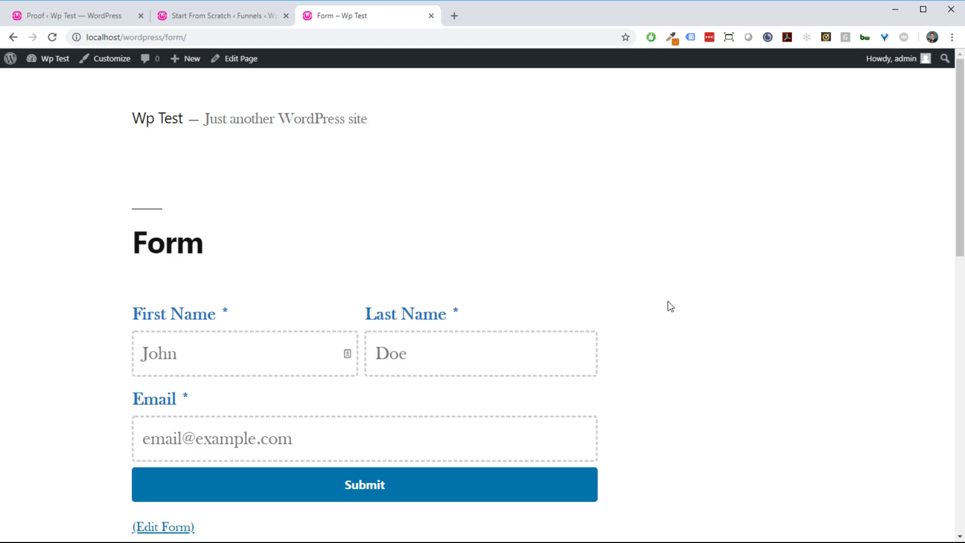
{"action": "scroll", "coordinate": [424, 314], "scroll_direction": "down", "scroll_amount": 3}
{"action": "scroll", "coordinate": [280, 446], "scroll_direction": "up", "scroll_amount": 3}
{"action": "left_click", "coordinate": [324, 354]}
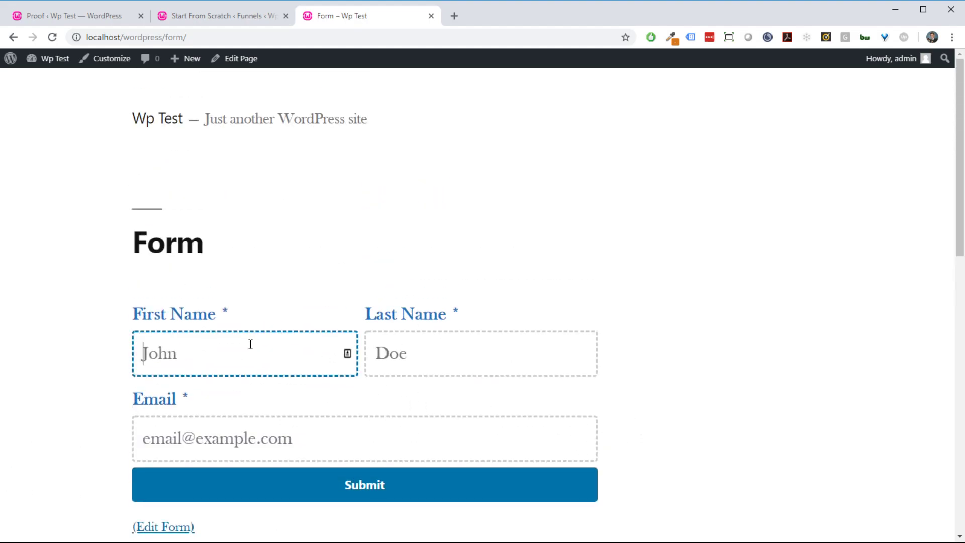
{"action": "key", "text": "Down"}
{"action": "key", "text": "Return"}
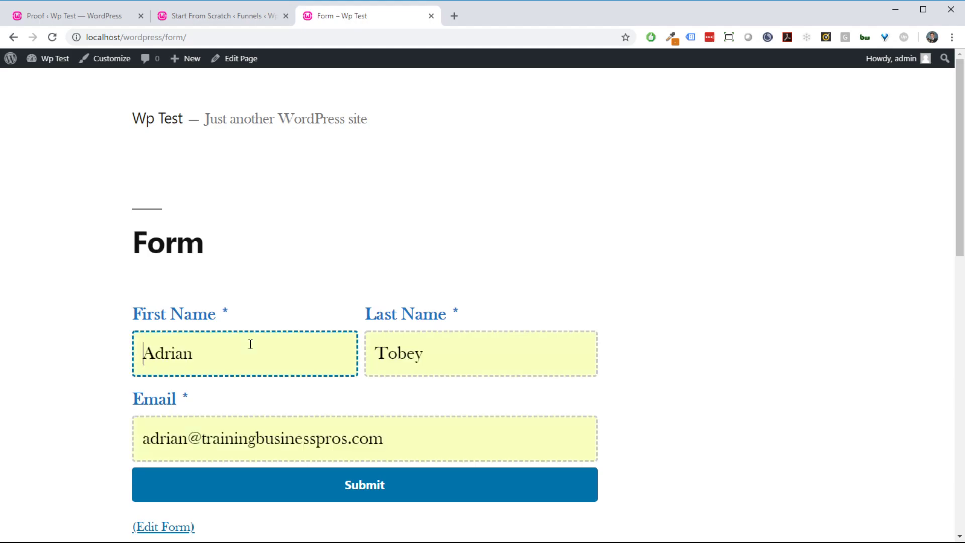
{"action": "left_click", "coordinate": [338, 490]}
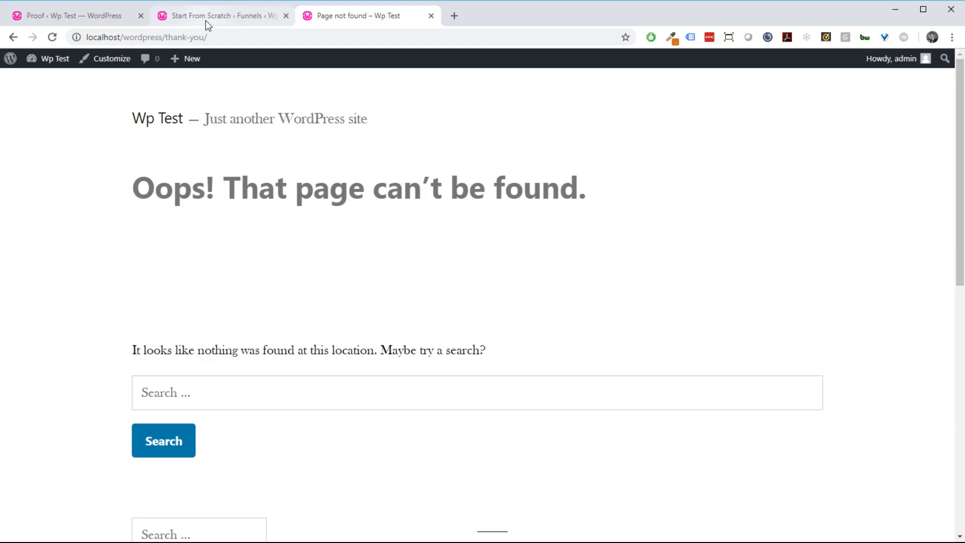
{"action": "left_click", "coordinate": [206, 20]}
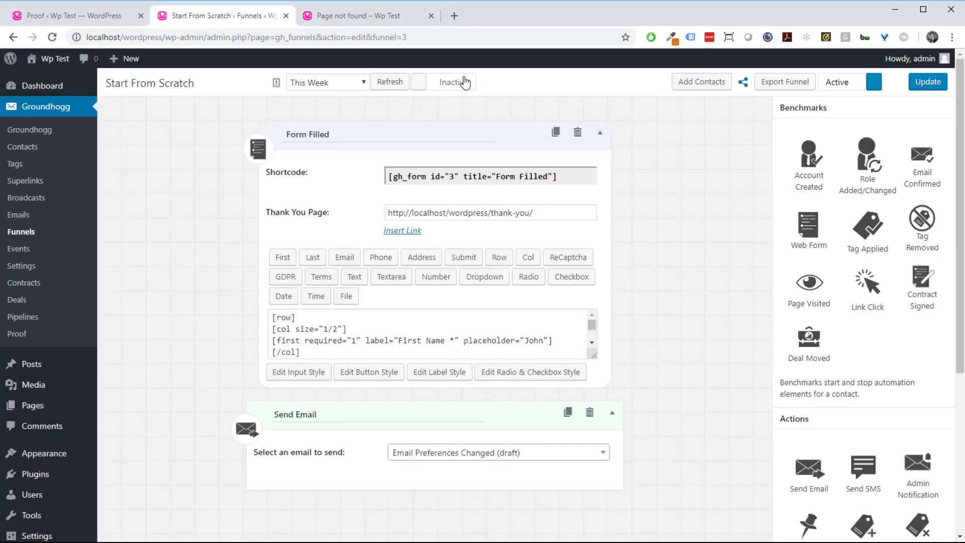
Refresh the funnel's reporting stats (1 view, 0 fills), dismiss the notices, and return to step editing.
{"action": "left_click", "coordinate": [465, 82]}
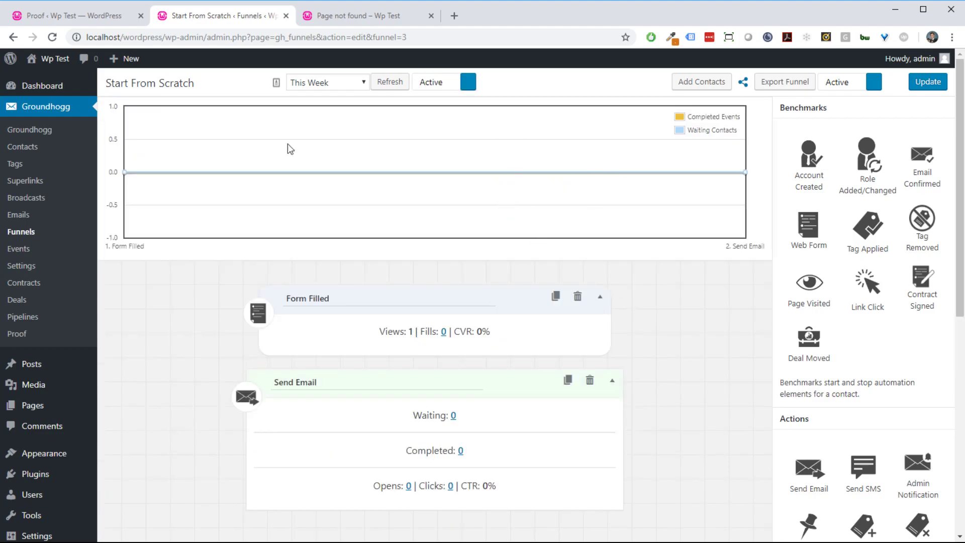
{"action": "left_click", "coordinate": [390, 82]}
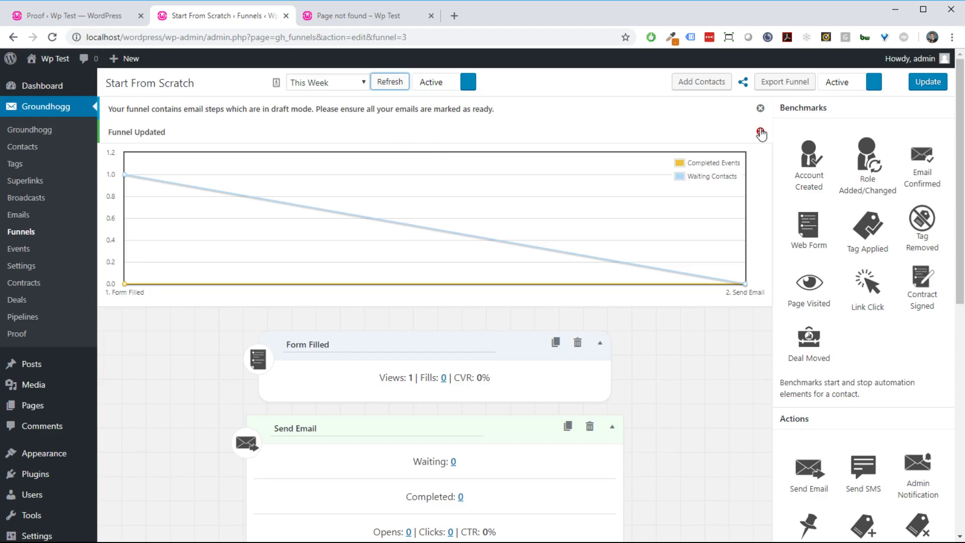
{"action": "left_click", "coordinate": [760, 131]}
{"action": "left_click", "coordinate": [759, 108]}
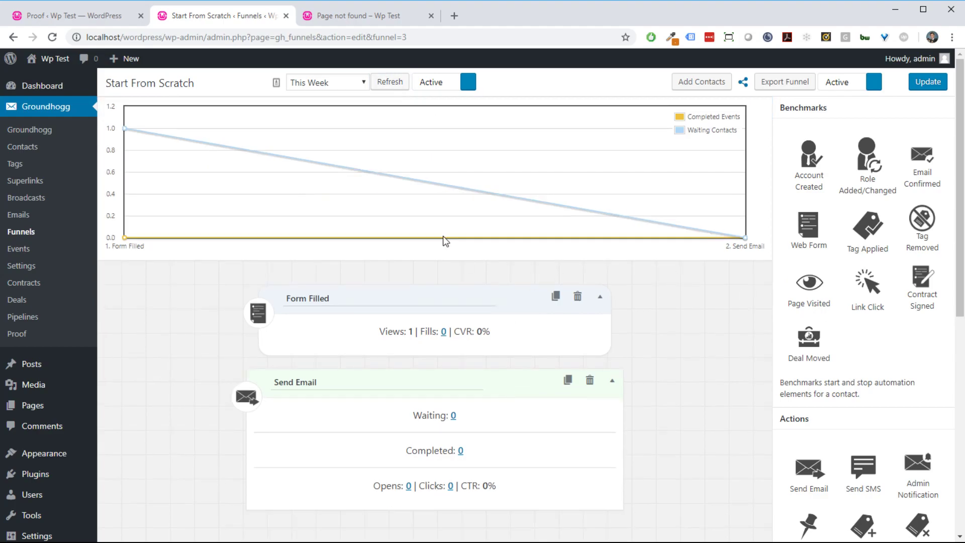
{"action": "left_click", "coordinate": [459, 92]}
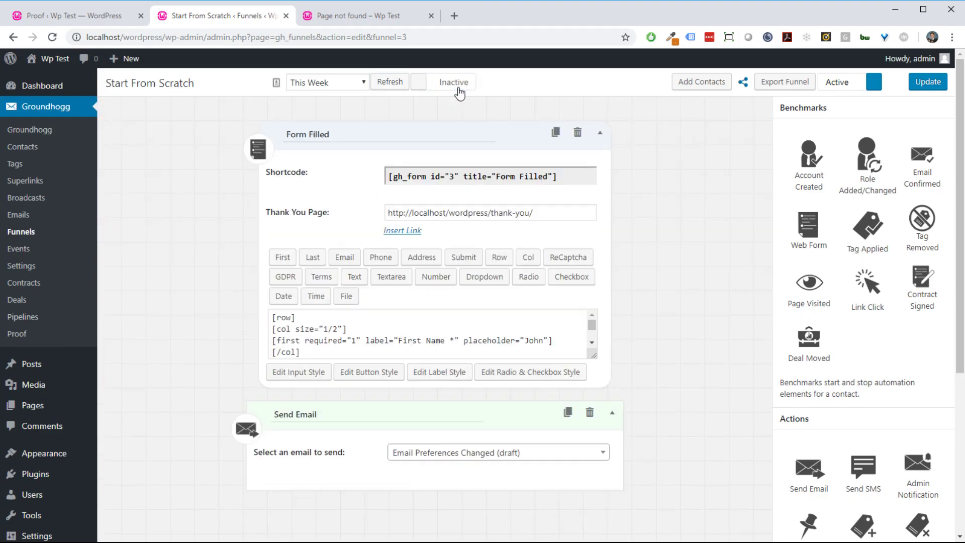
{"action": "left_click", "coordinate": [459, 92]}
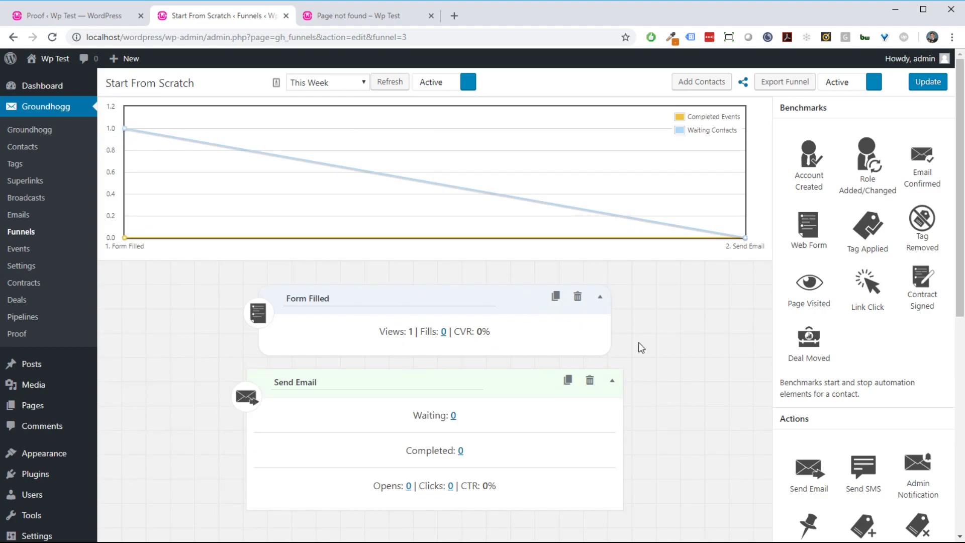
{"action": "left_click", "coordinate": [457, 91]}
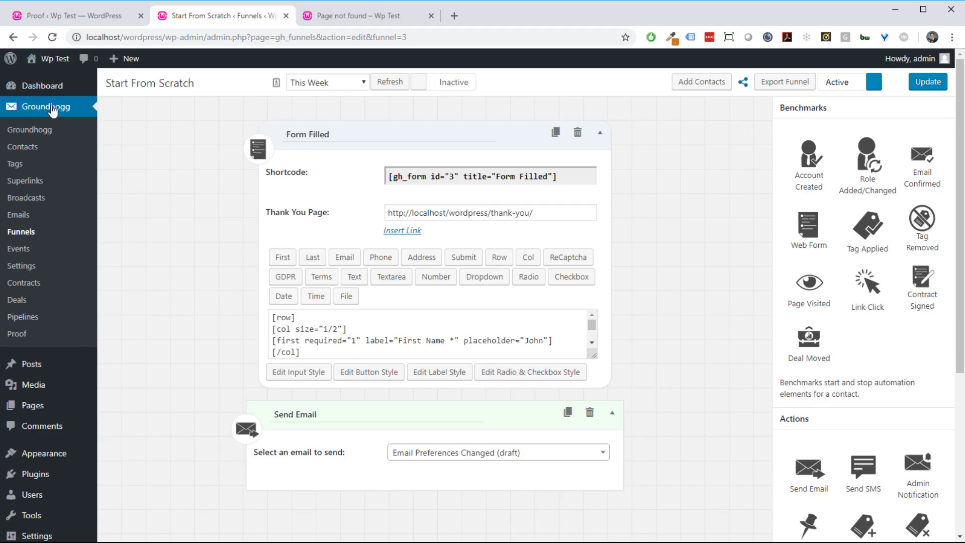
Open the social-proof settings page showing the Add New Proof form.
{"action": "left_click", "coordinate": [71, 345]}
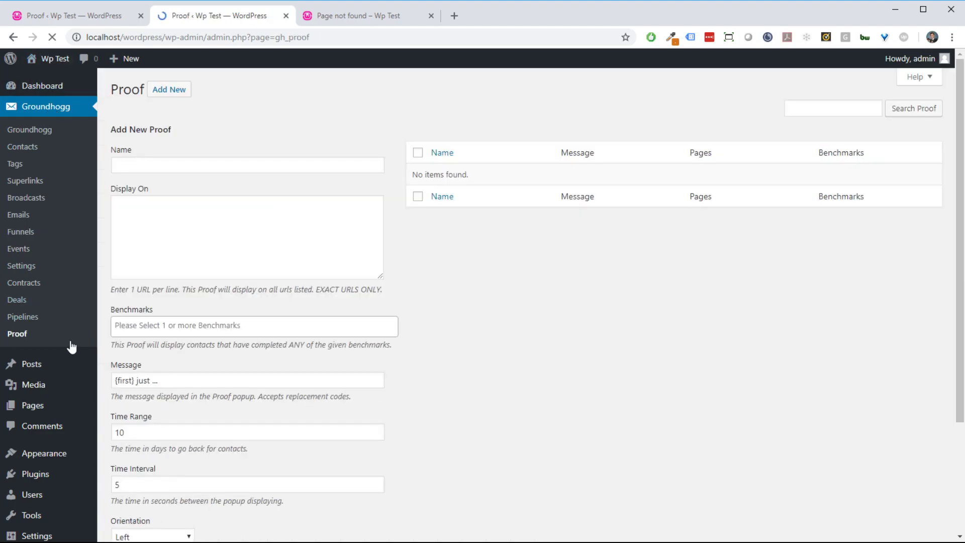
{"action": "scroll", "coordinate": [461, 345], "scroll_direction": "down", "scroll_amount": 3}
{"action": "scroll", "coordinate": [422, 254], "scroll_direction": "up", "scroll_amount": 3}
{"action": "scroll", "coordinate": [209, 166], "scroll_direction": "down", "scroll_amount": 3}
{"action": "scroll", "coordinate": [241, 332], "scroll_direction": "down", "scroll_amount": 1}
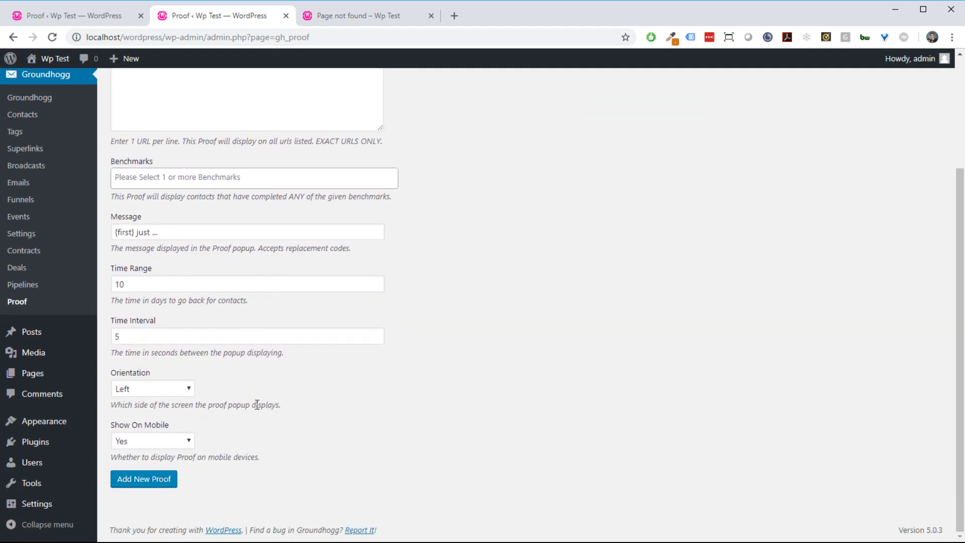
{"action": "scroll", "coordinate": [226, 459], "scroll_direction": "up", "scroll_amount": 4}
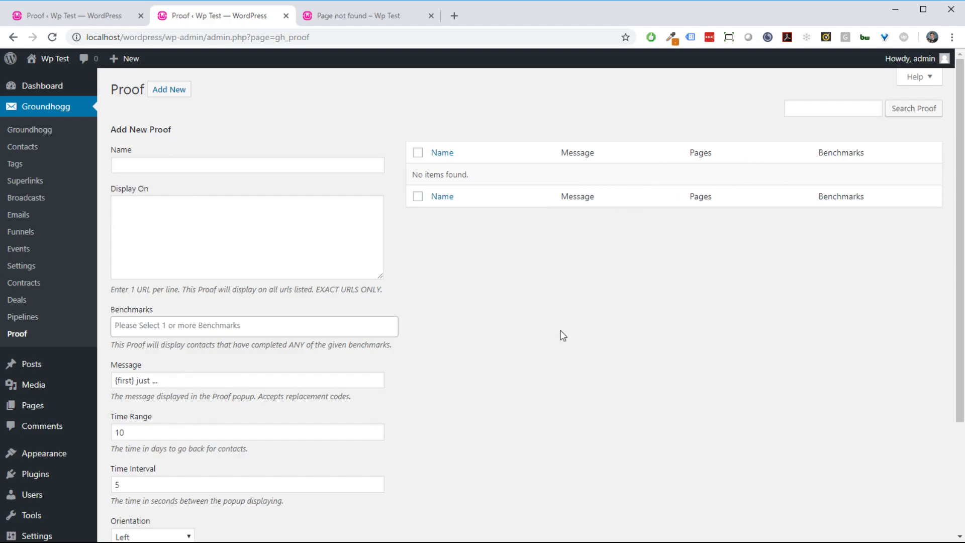
Name the new proof 'Example' and move on to the Display On field.
{"action": "left_click", "coordinate": [150, 160]}
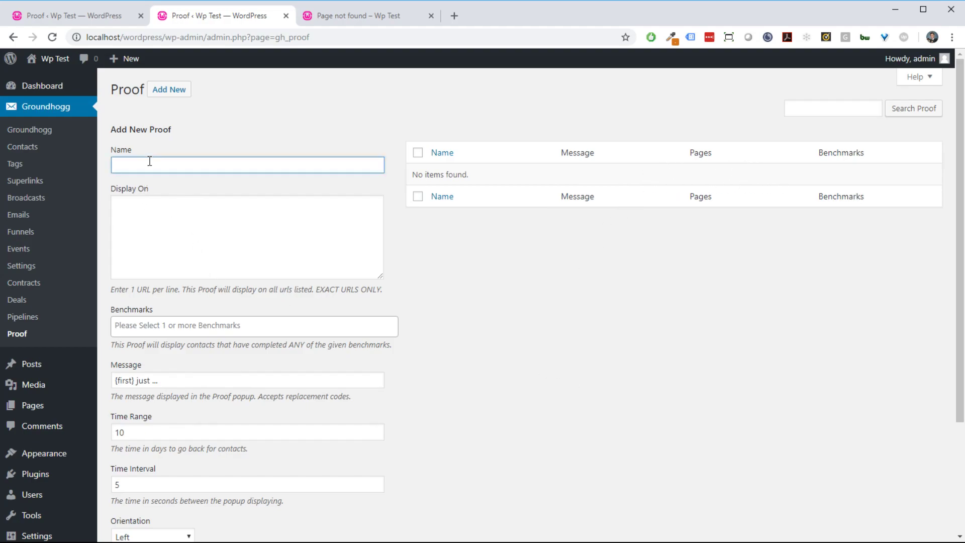
{"action": "type", "text": "Example"}
{"action": "left_click", "coordinate": [194, 214]}
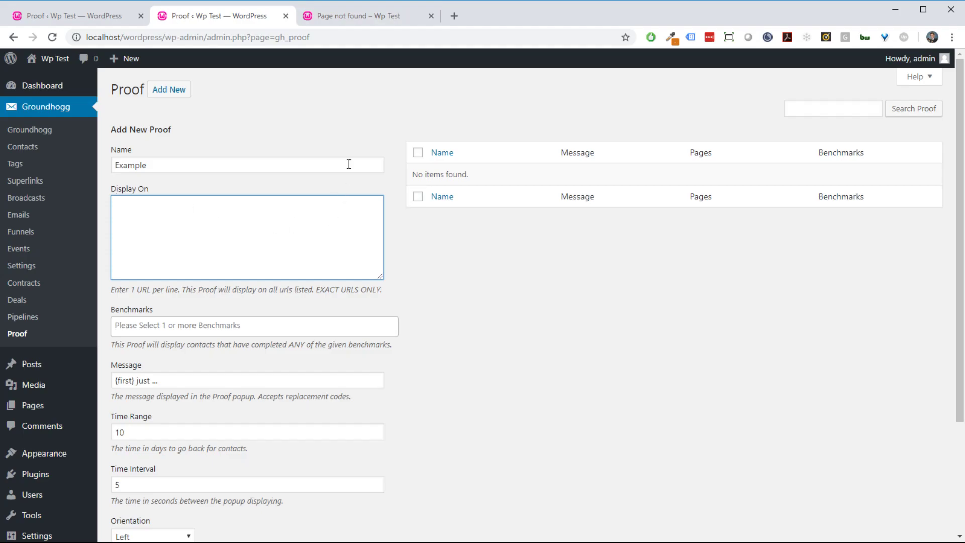
{"action": "left_click", "coordinate": [361, 25]}
{"action": "key", "text": "F5"}
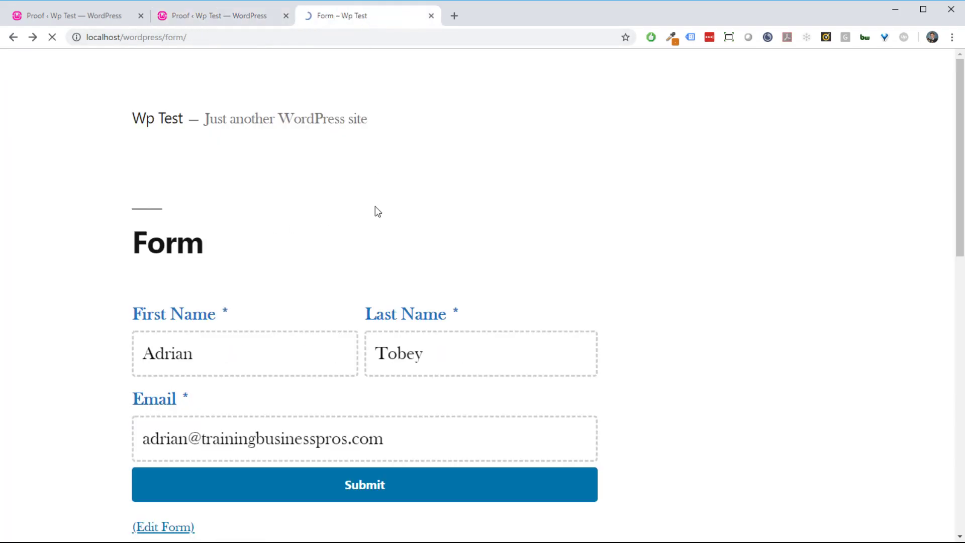
{"action": "left_click", "coordinate": [207, 37]}
{"action": "key", "text": "ctrl+c"}
{"action": "left_click", "coordinate": [218, 16]}
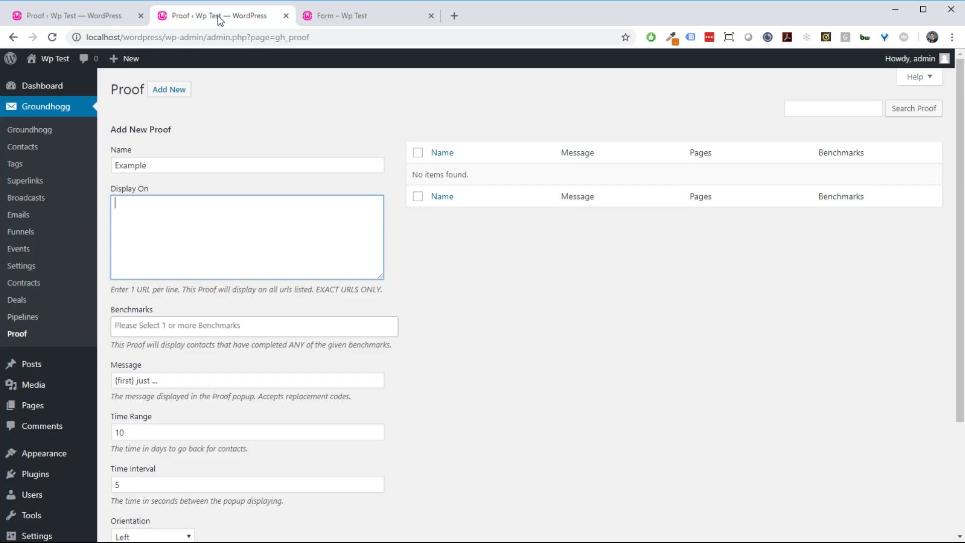
{"action": "key", "text": "ctrl+v"}
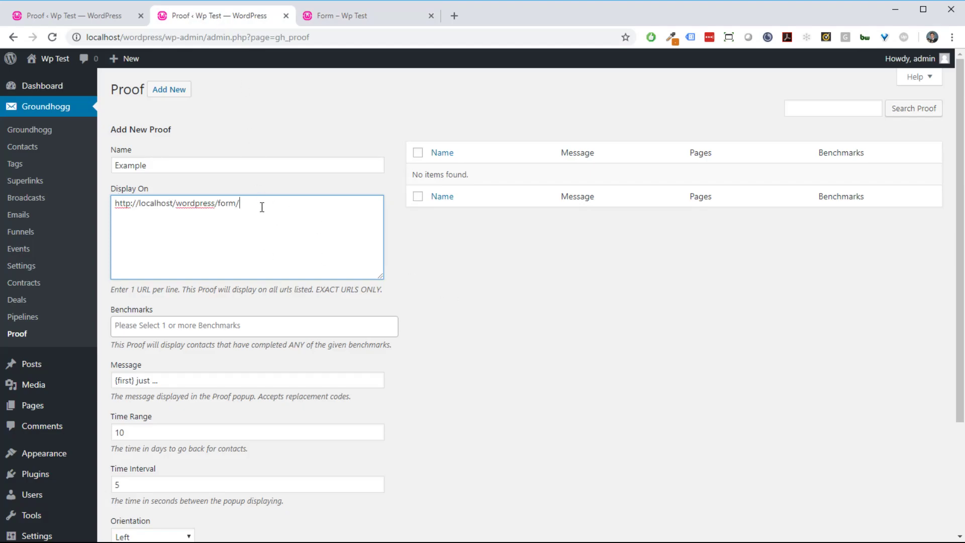
{"action": "left_click_drag", "start_coordinate": [262, 206], "coordinate": [104, 200]}
{"action": "left_click", "coordinate": [472, 267]}
{"action": "left_click_drag", "start_coordinate": [263, 213], "coordinate": [102, 206]}
{"action": "left_click", "coordinate": [492, 266]}
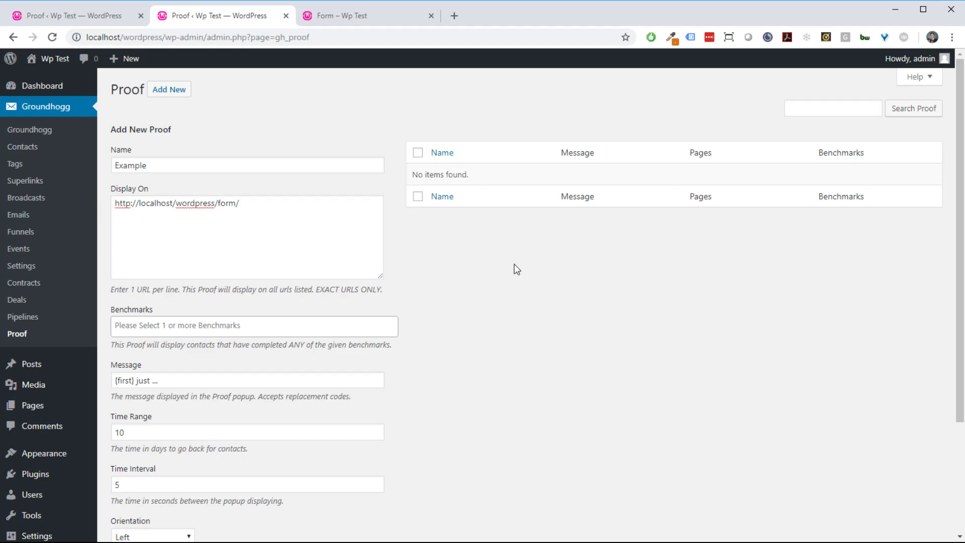
Choose the '1. Form Filled (form fill)' benchmark as the proof's trigger.
{"action": "left_click", "coordinate": [279, 327]}
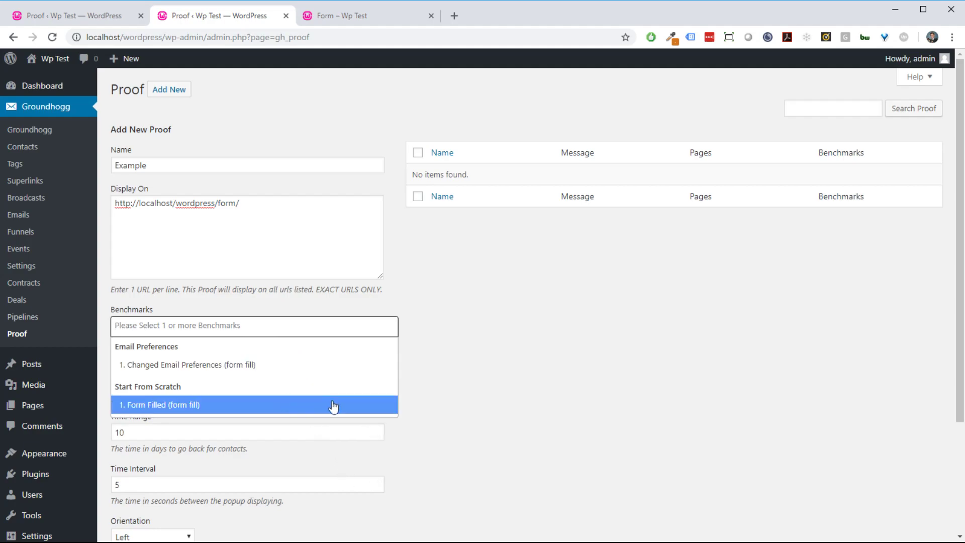
{"action": "left_click", "coordinate": [457, 408]}
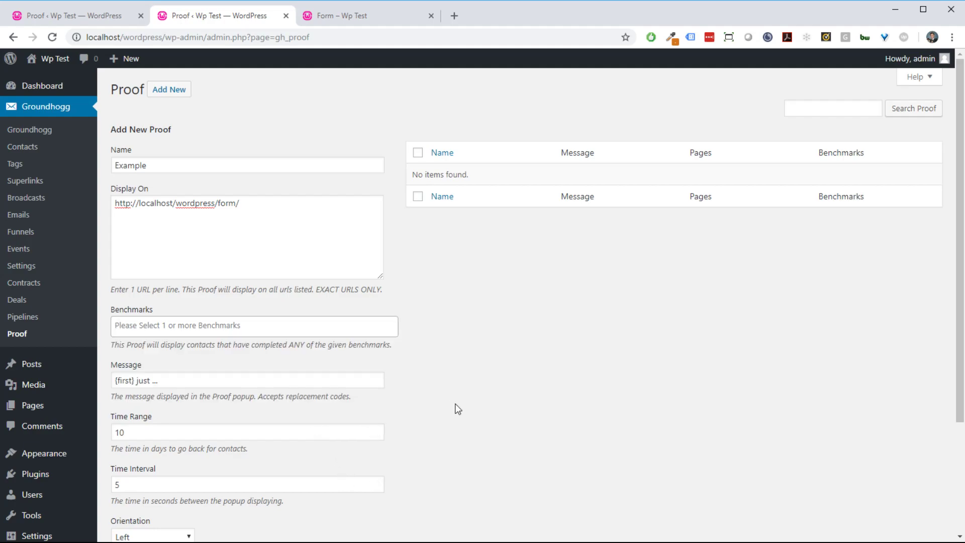
{"action": "left_click", "coordinate": [382, 330]}
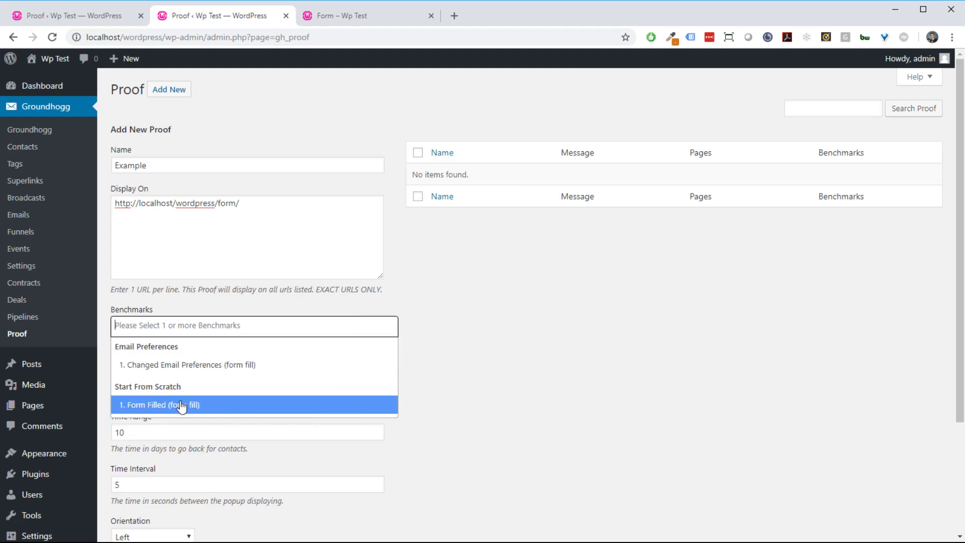
{"action": "left_click", "coordinate": [244, 405]}
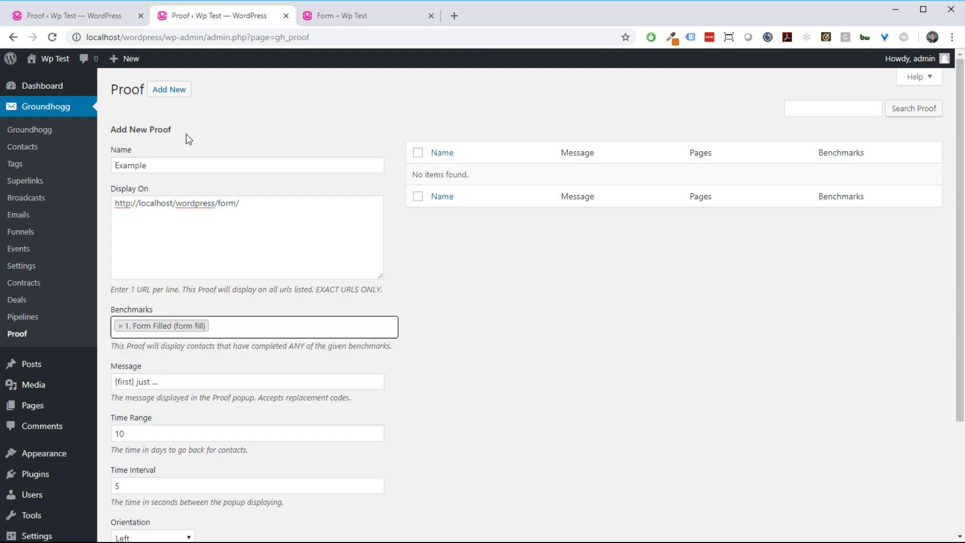
{"action": "left_click", "coordinate": [386, 17]}
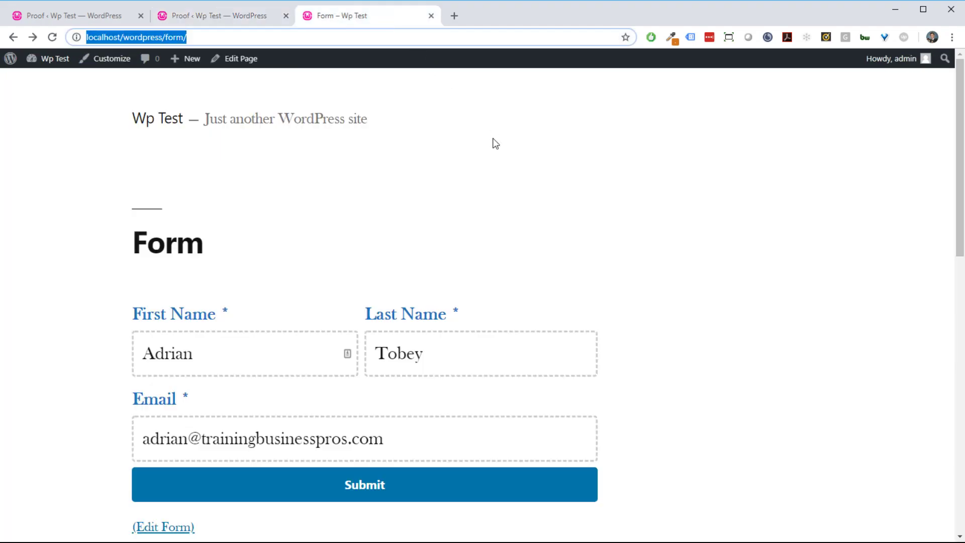
Change the popup message to '{first} just filled this form'.
{"action": "left_click", "coordinate": [252, 8]}
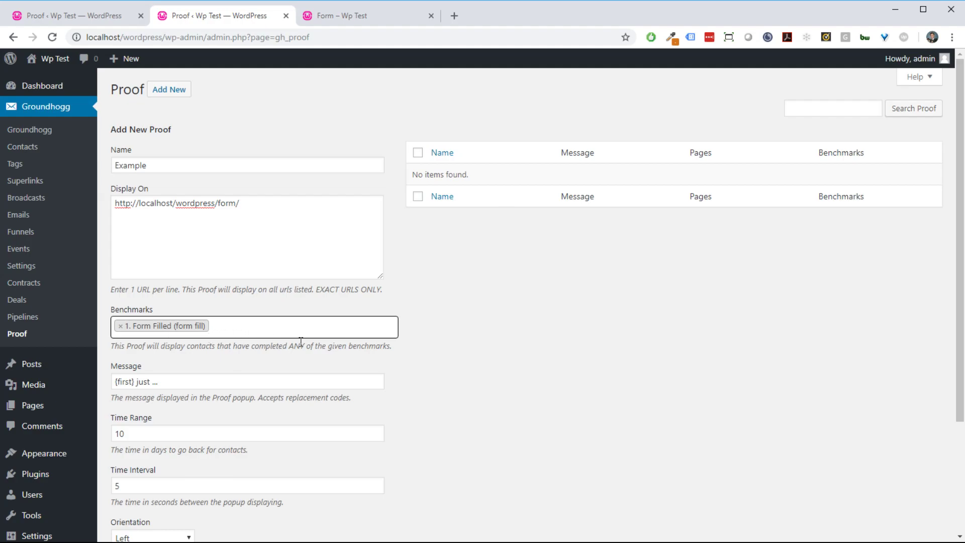
{"action": "left_click", "coordinate": [254, 383]}
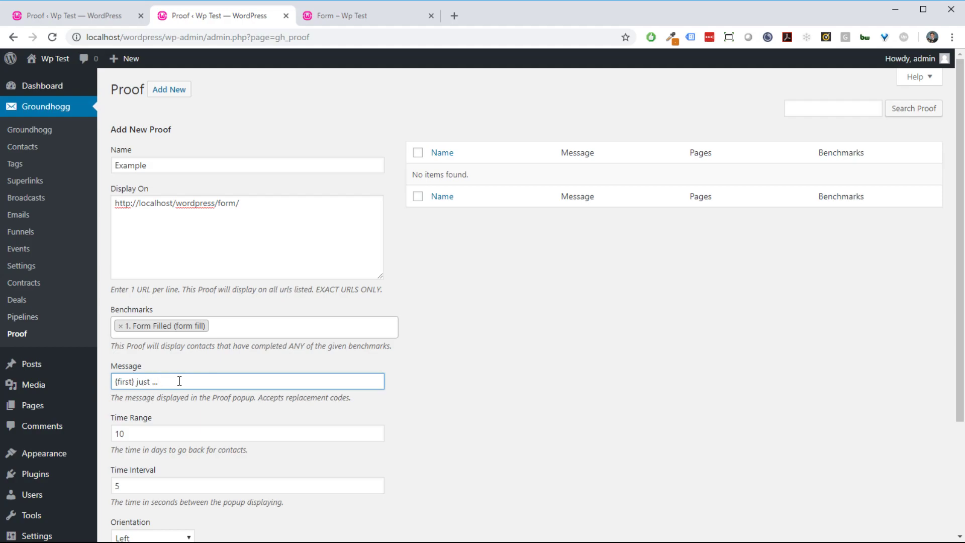
{"action": "left_click_drag", "start_coordinate": [180, 380], "coordinate": [143, 381]}
{"action": "type", "text": "st filled this form"}
Change the time range from 10 to 30.
{"action": "scroll", "coordinate": [427, 426], "scroll_direction": "down", "scroll_amount": 1}
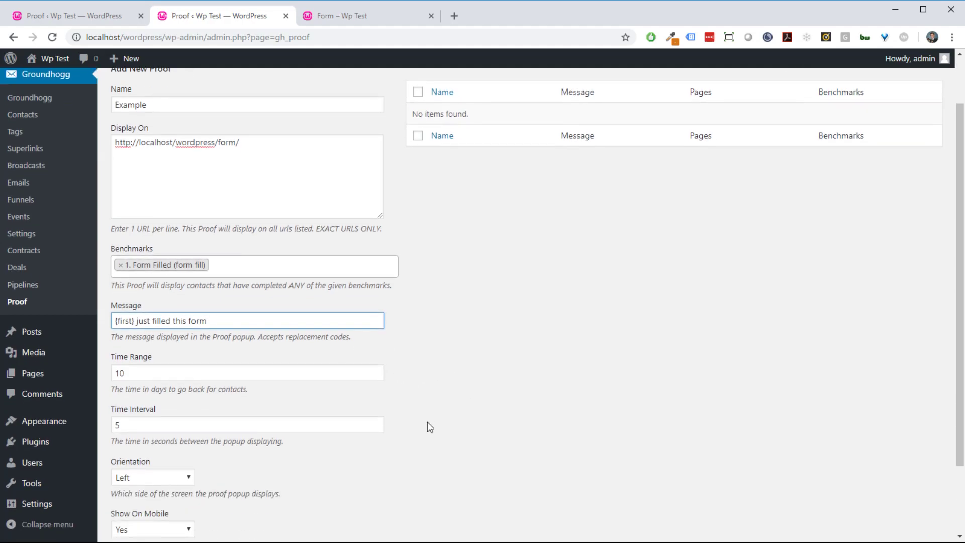
{"action": "left_click", "coordinate": [265, 371]}
{"action": "left_click_drag", "start_coordinate": [224, 377], "coordinate": [73, 375]}
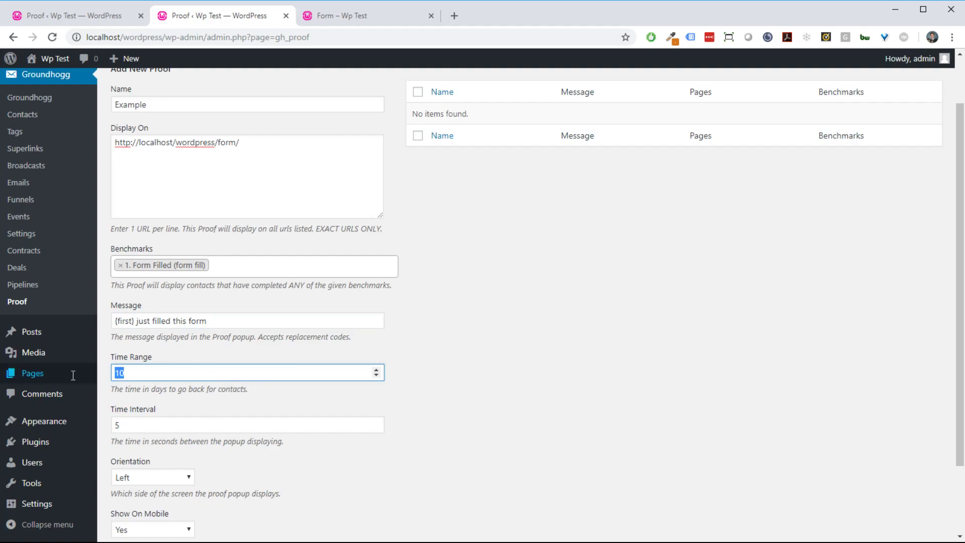
{"action": "left_click", "coordinate": [312, 371]}
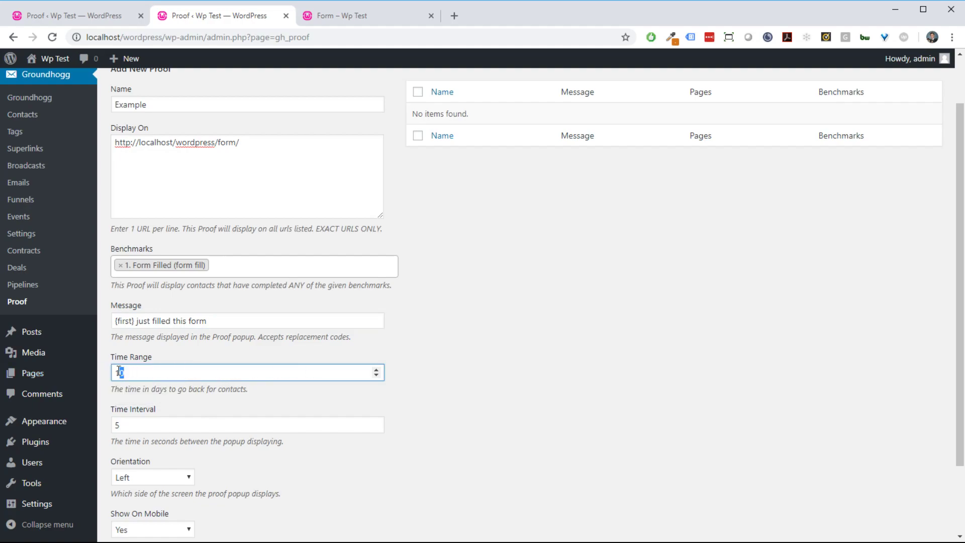
{"action": "key", "text": "BackSpace"}
{"action": "type", "text": "30"}
Set the time interval value to 7 and adjust the orientation setting.
{"action": "left_click", "coordinate": [177, 430]}
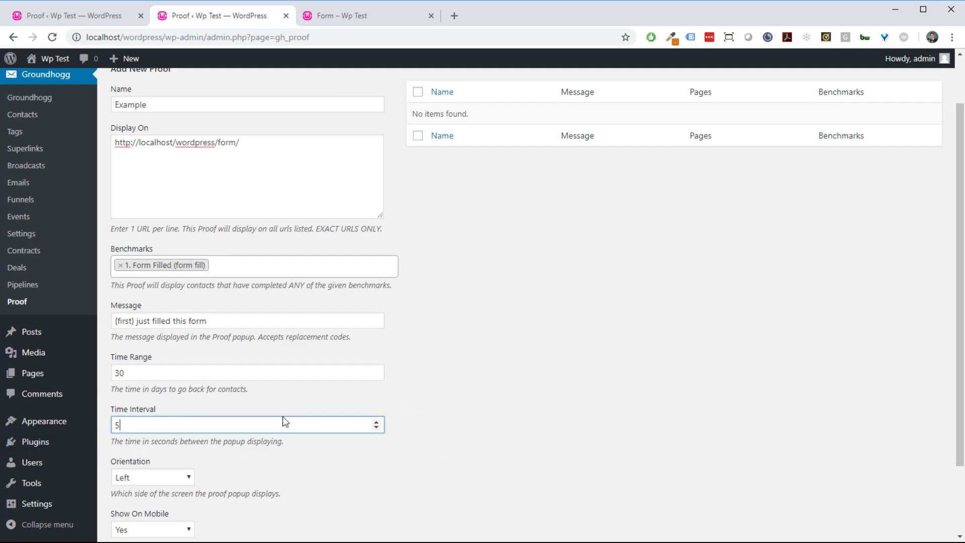
{"action": "key", "text": "ctrl+a"}
{"action": "left_click", "coordinate": [312, 452]}
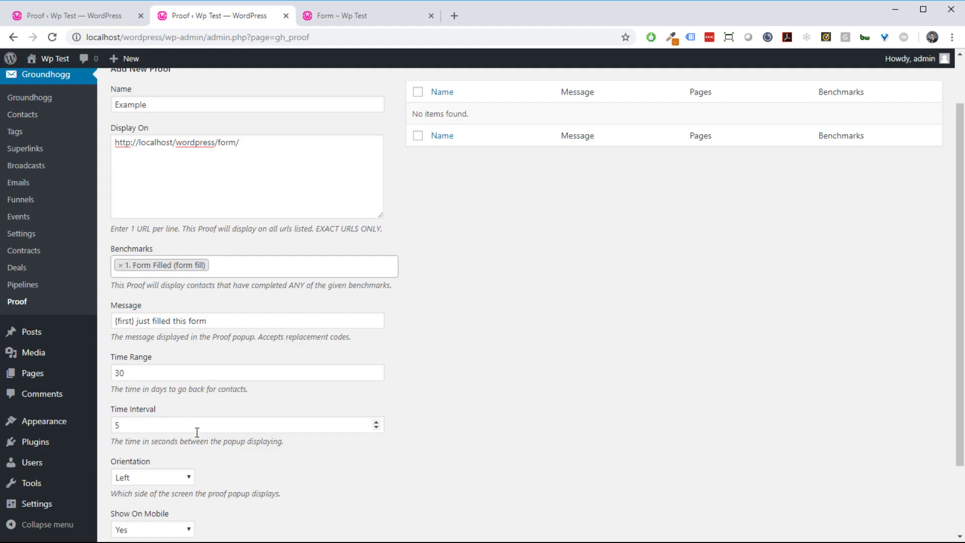
{"action": "left_click", "coordinate": [197, 432]}
{"action": "scroll", "coordinate": [351, 432], "scroll_direction": "down", "scroll_amount": 2}
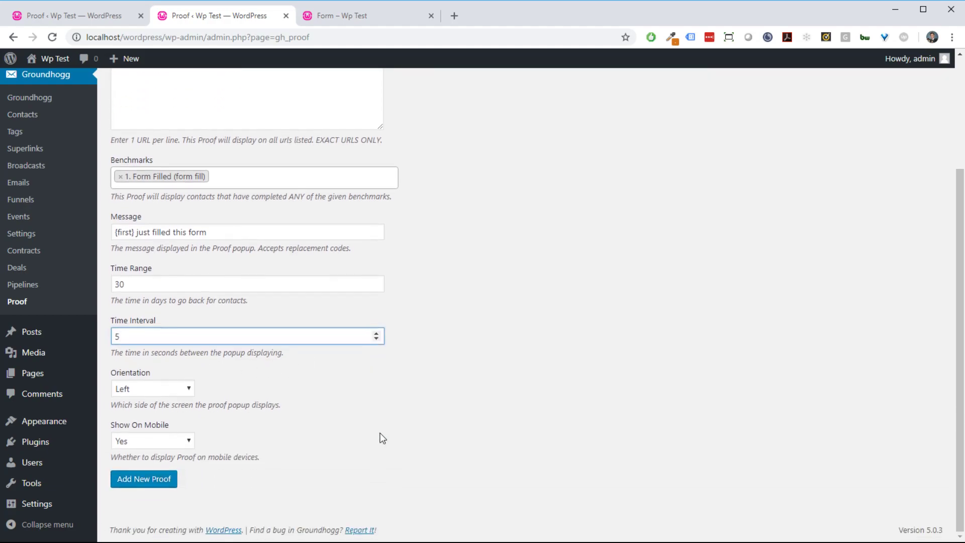
{"action": "key", "text": "BackSpace"}
{"action": "type", "text": "7"}
{"action": "key", "text": "Tab"}
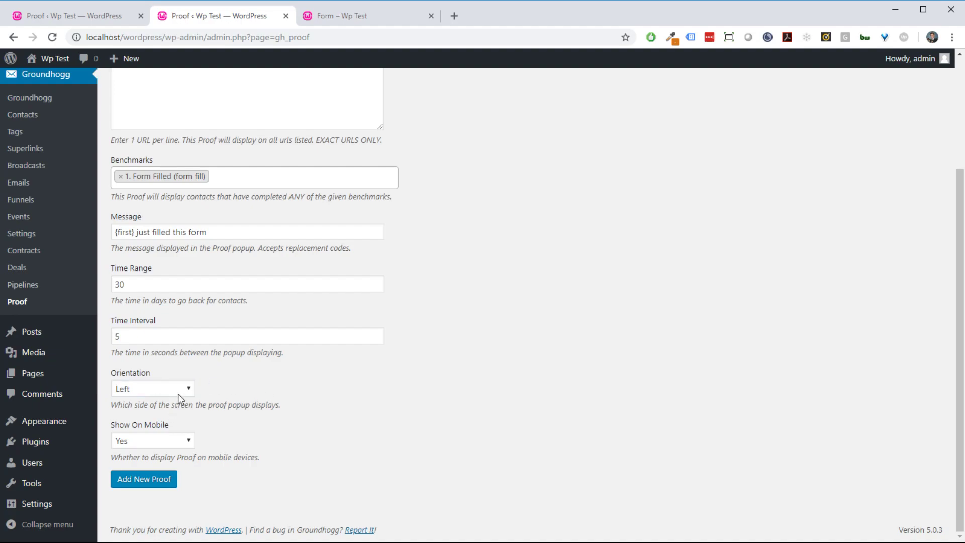
{"action": "left_click", "coordinate": [274, 424]}
{"action": "scroll", "coordinate": [387, 455], "scroll_direction": "up", "scroll_amount": 3}
{"action": "scroll", "coordinate": [414, 459], "scroll_direction": "down", "scroll_amount": 3}
{"action": "scroll", "coordinate": [414, 463], "scroll_direction": "up", "scroll_amount": 3}
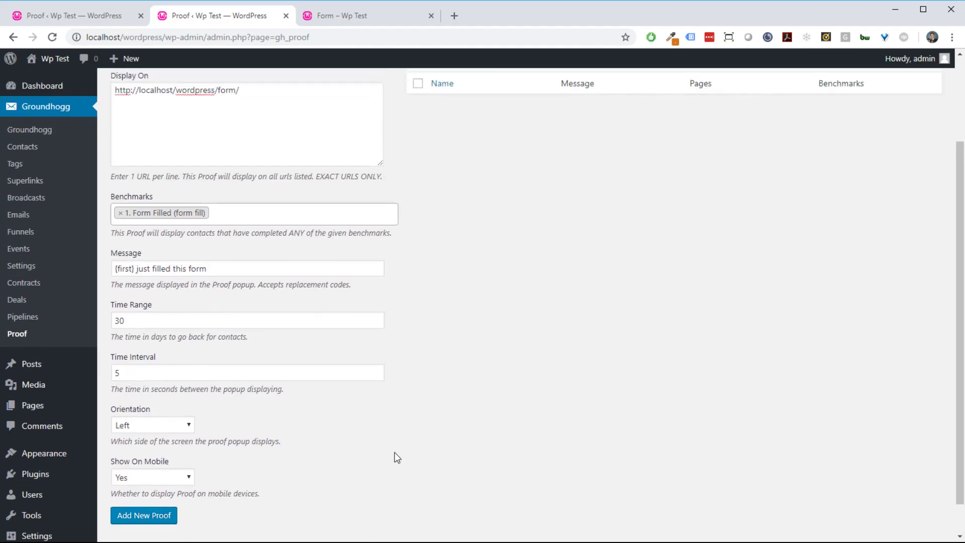
{"action": "scroll", "coordinate": [394, 454], "scroll_direction": "down", "scroll_amount": 3}
Add the Example proof and reload the form page to check for the popup.
{"action": "left_click", "coordinate": [148, 481]}
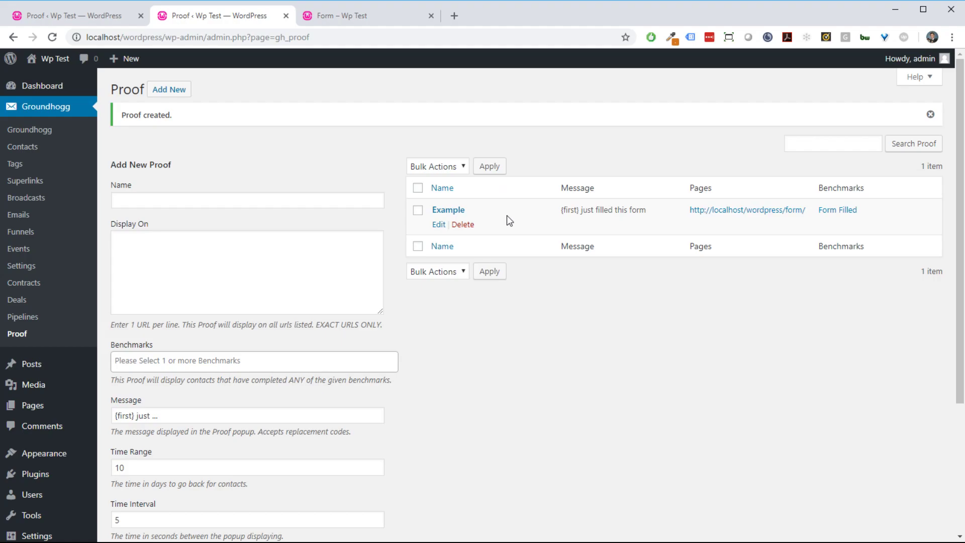
{"action": "left_click", "coordinate": [392, 22]}
{"action": "key", "text": "Return"}
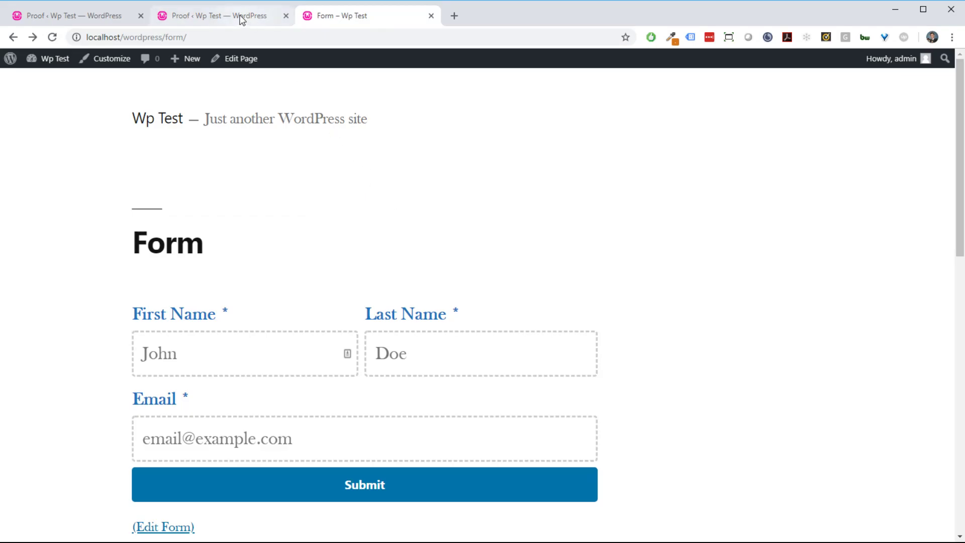
{"action": "left_click", "coordinate": [241, 20]}
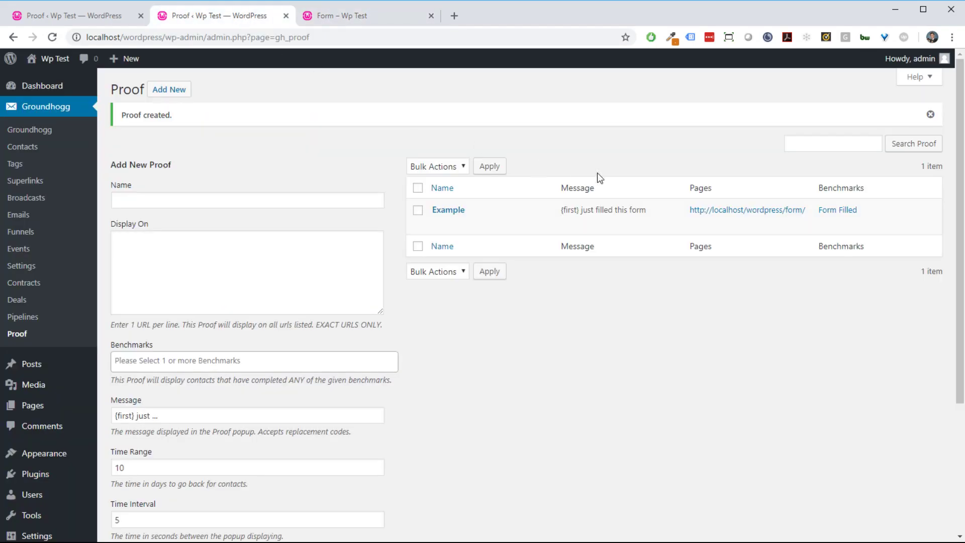
Process the queued Groundhogg events and view the proof popup on the form page.
{"action": "left_click", "coordinate": [43, 252]}
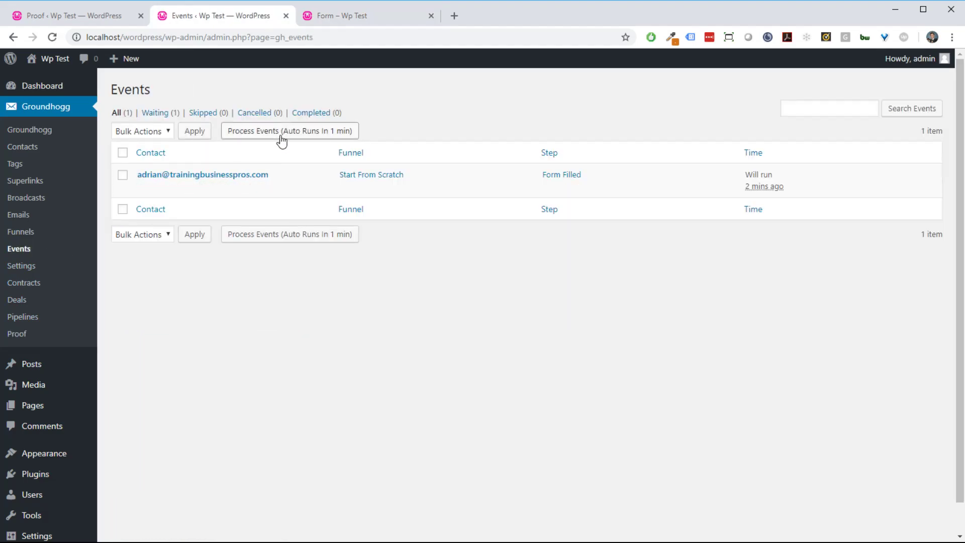
{"action": "left_click", "coordinate": [281, 131]}
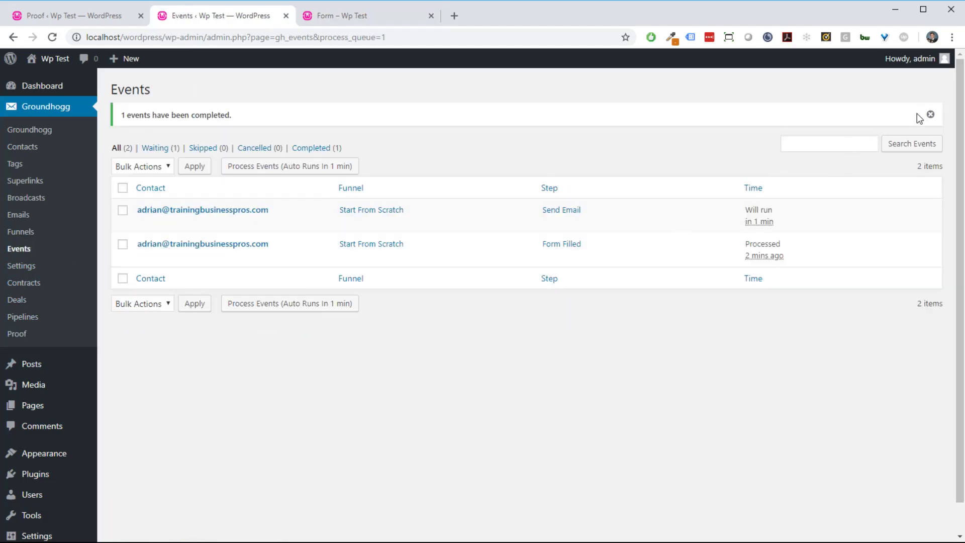
{"action": "left_click", "coordinate": [930, 114]}
{"action": "left_click", "coordinate": [352, 15]}
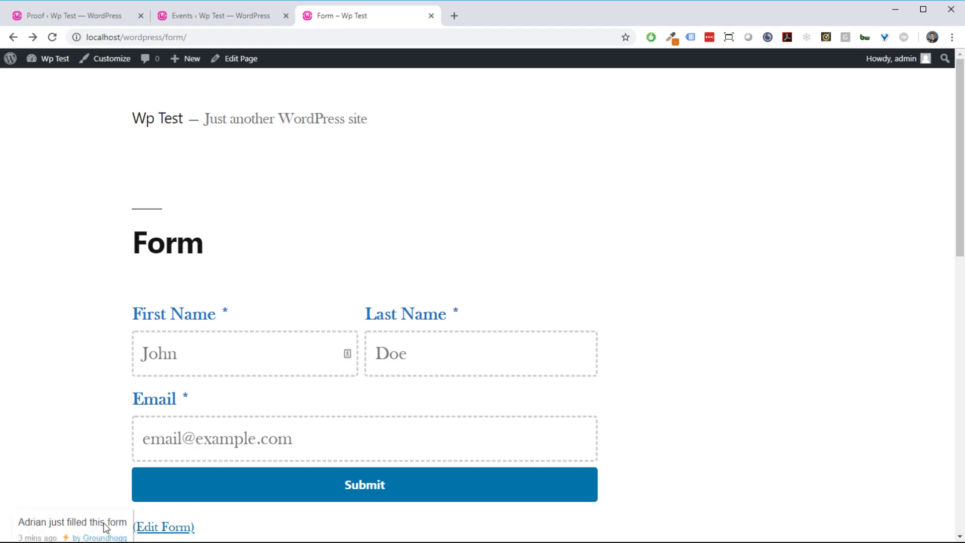
{"action": "left_click_drag", "start_coordinate": [38, 496], "coordinate": [107, 494]}
{"action": "left_click", "coordinate": [106, 494]}
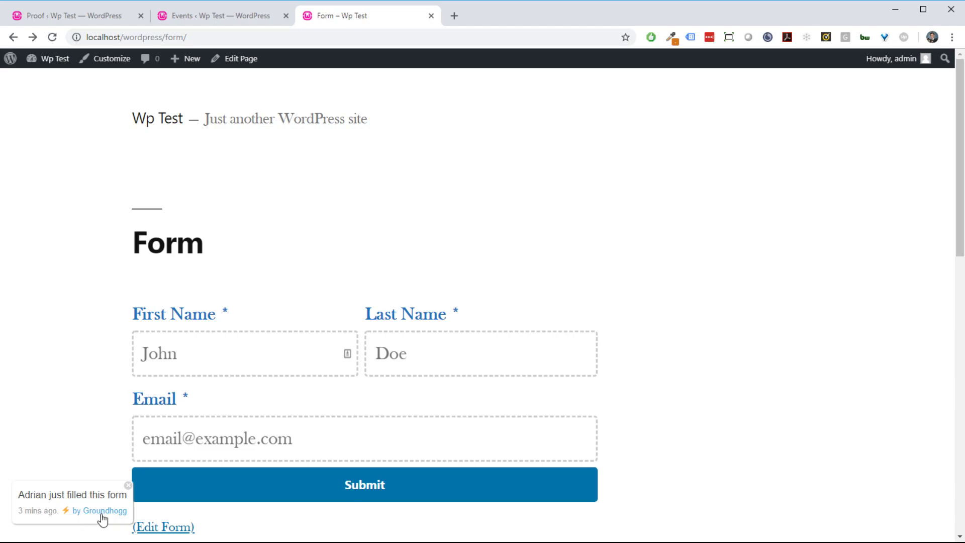